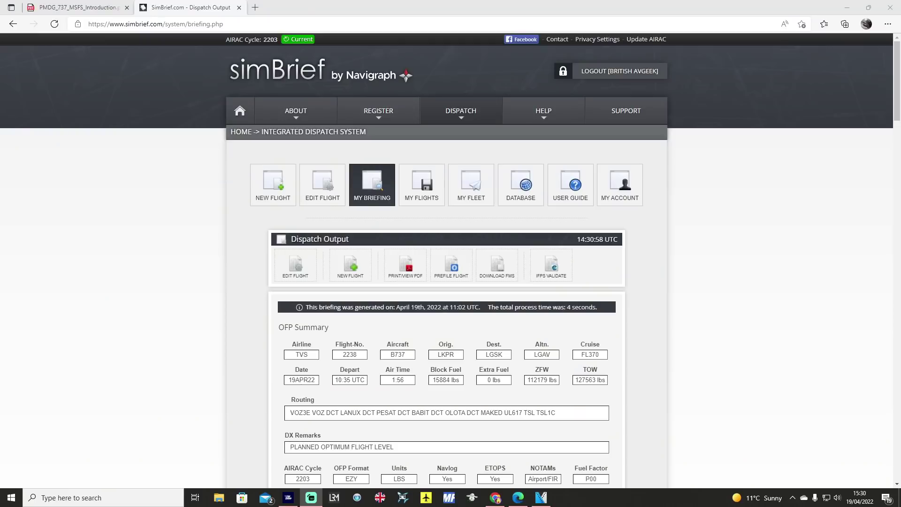
- Review the OFP routing VOZ3E VOZ DCT LANUX … UL617 TSL TSL1C and block fuel 15884 lbs
left_click(178, 358)
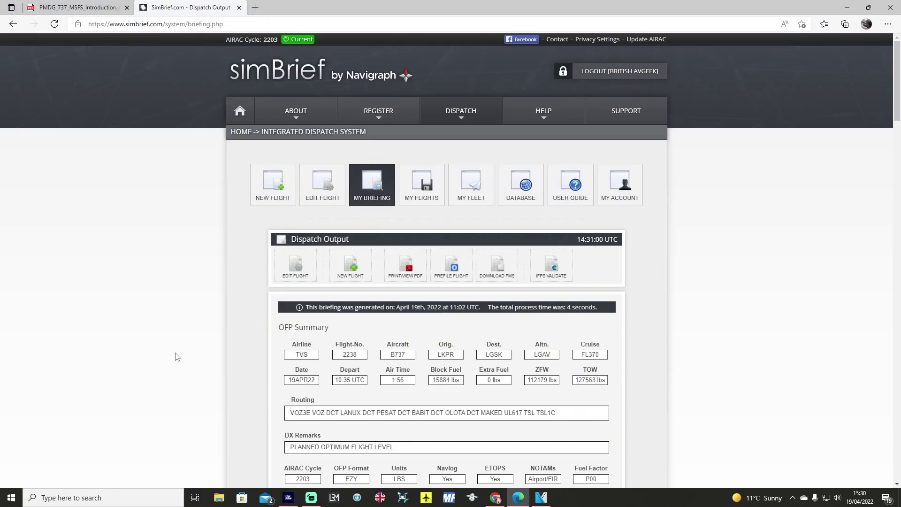
scroll(717, 332, "down", 3)
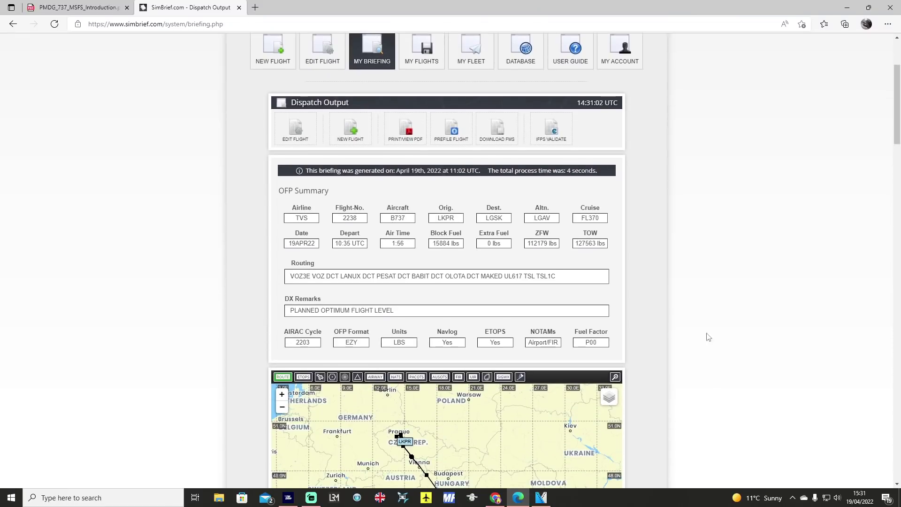
scroll(644, 332, "down", 2)
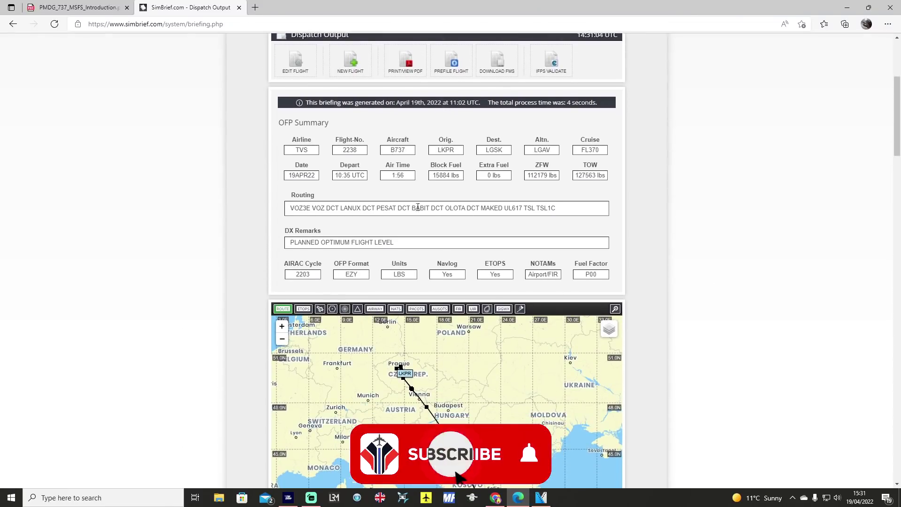
scroll(222, 247, "down", 3)
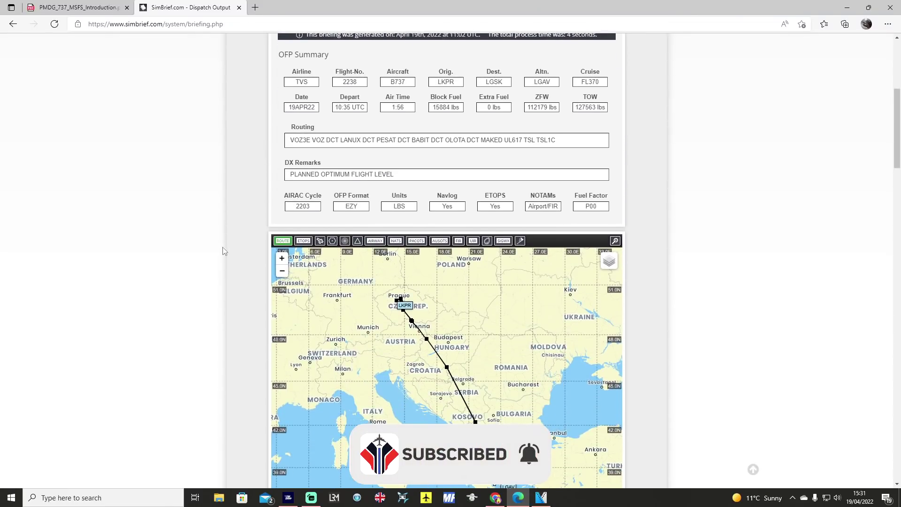
scroll(762, 301, "up", 3)
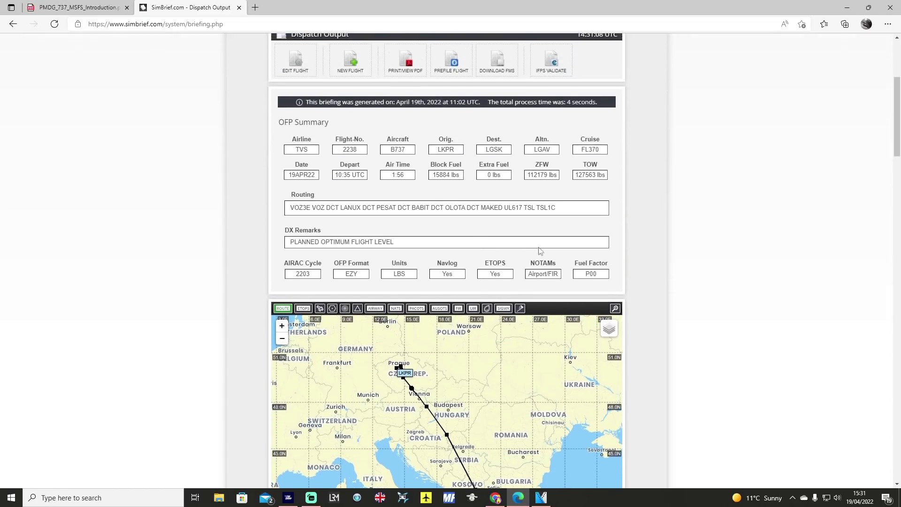
left_click_drag(292, 198, 569, 207)
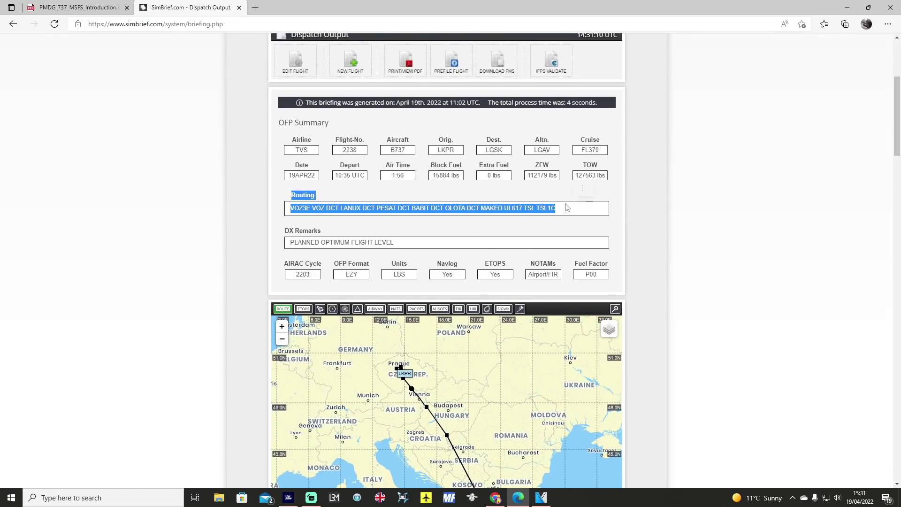
left_click(643, 221)
scroll(686, 230, "up", 2)
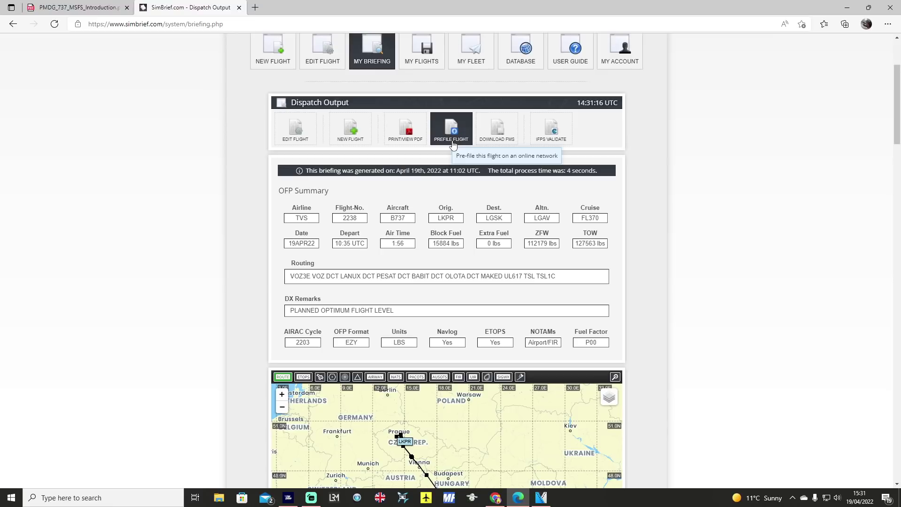
left_click(500, 140)
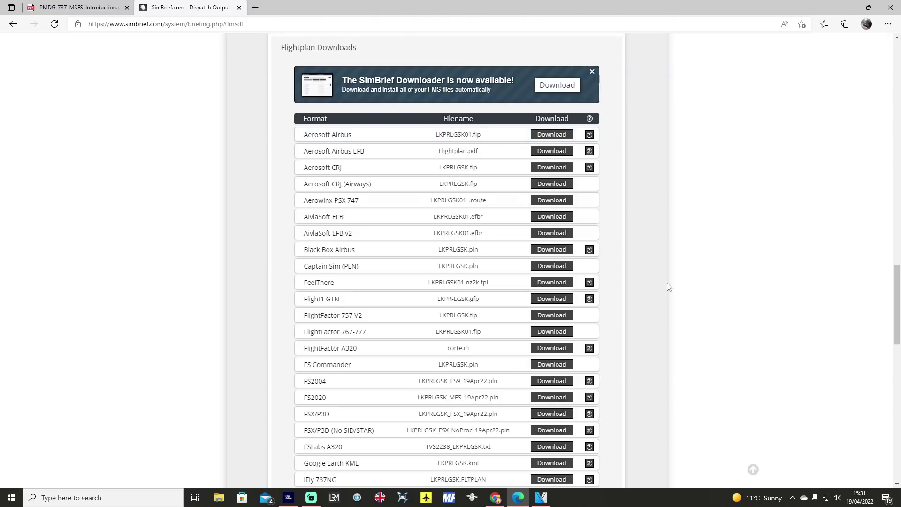
scroll(704, 320, "down", 4)
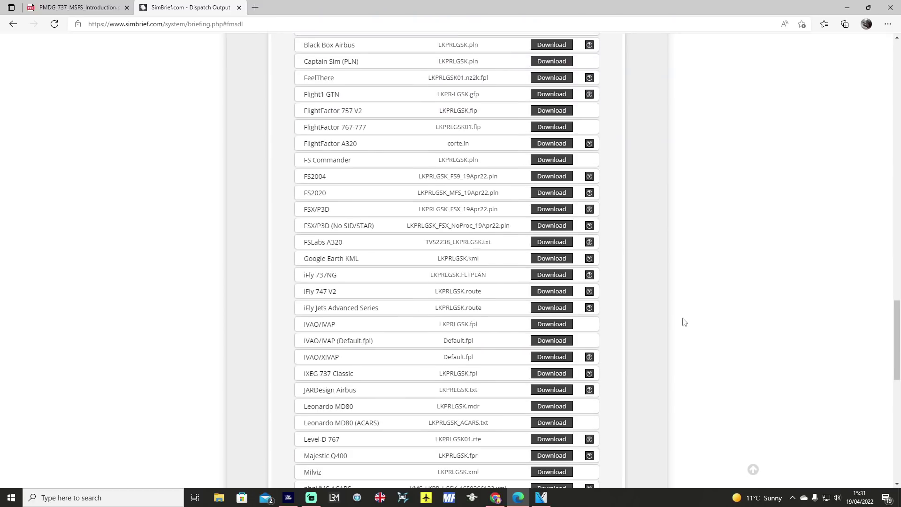
scroll(685, 322, "down", 6)
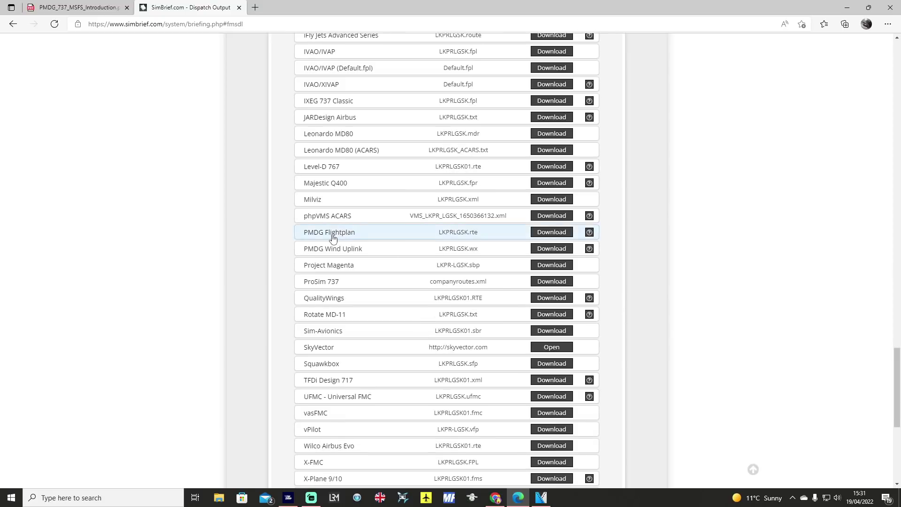
left_click_drag(304, 238, 488, 243)
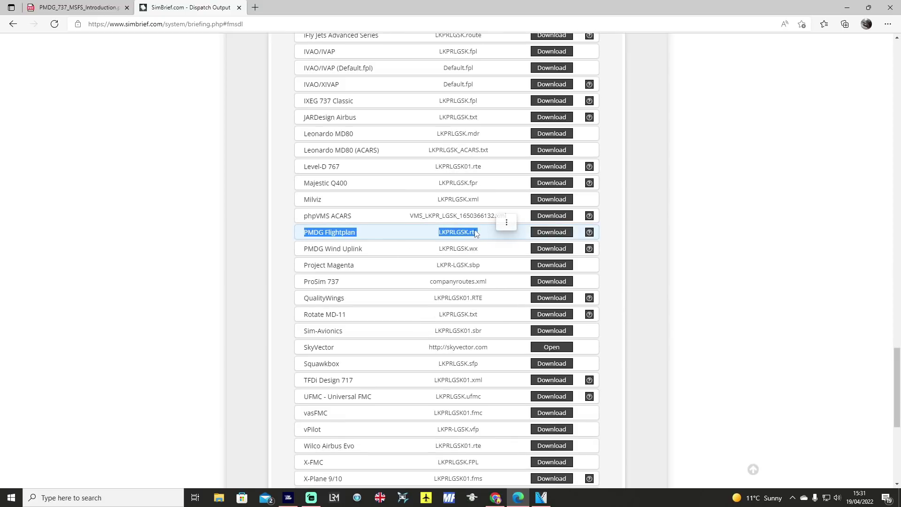
left_click(714, 277)
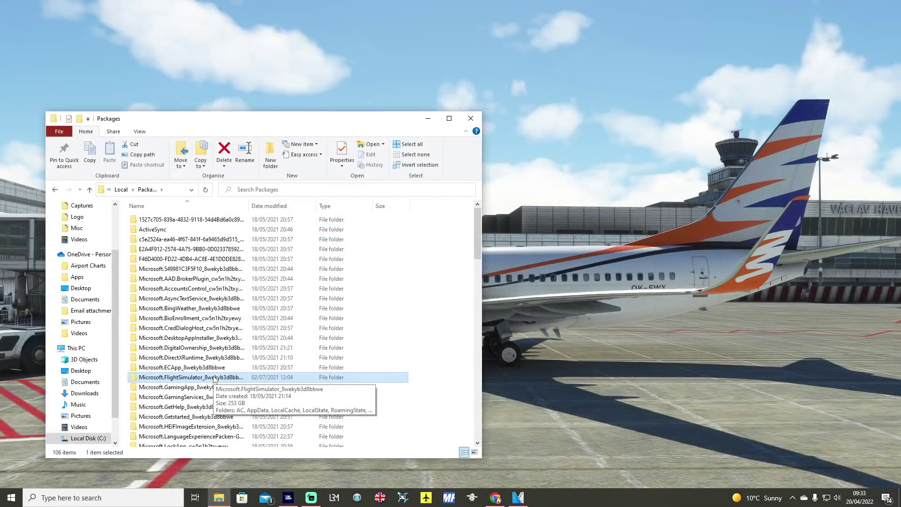
- Navigate to LocalState\packages\pmdg-aircraft-737\work\Flightplans
double_click(214, 378)
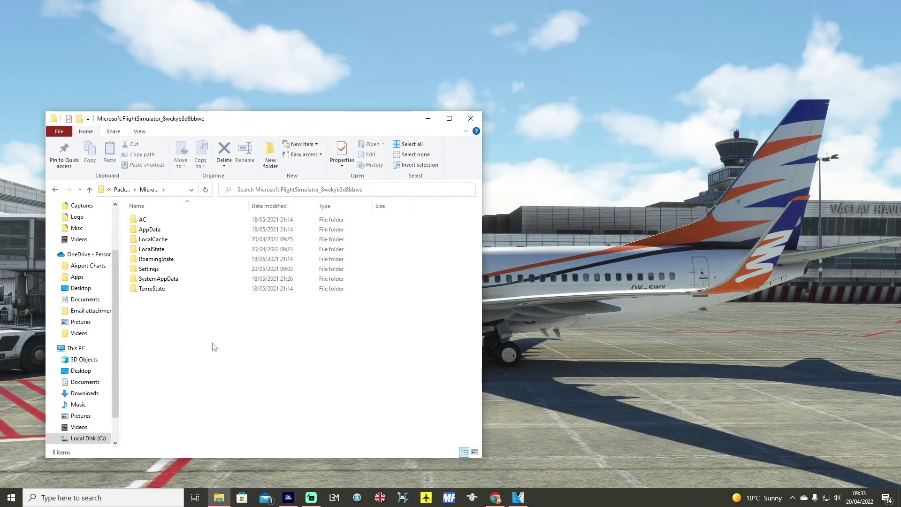
double_click(158, 249)
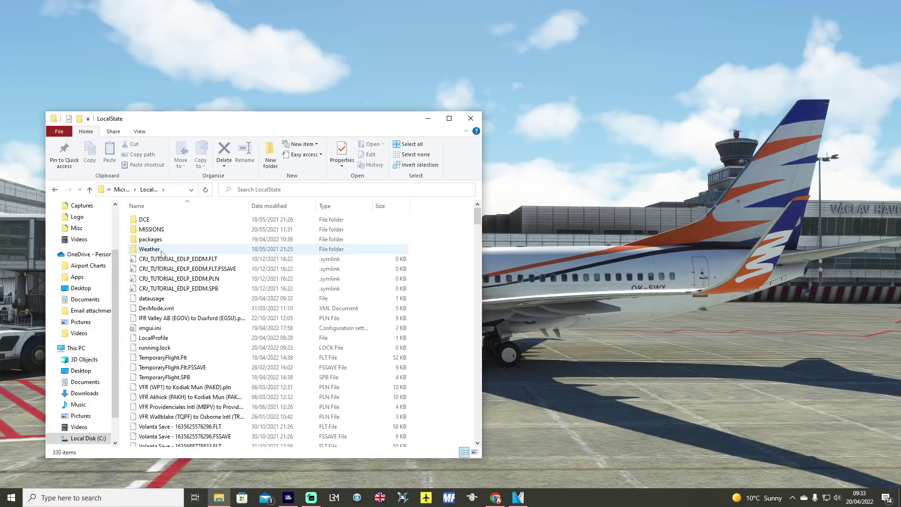
double_click(168, 241)
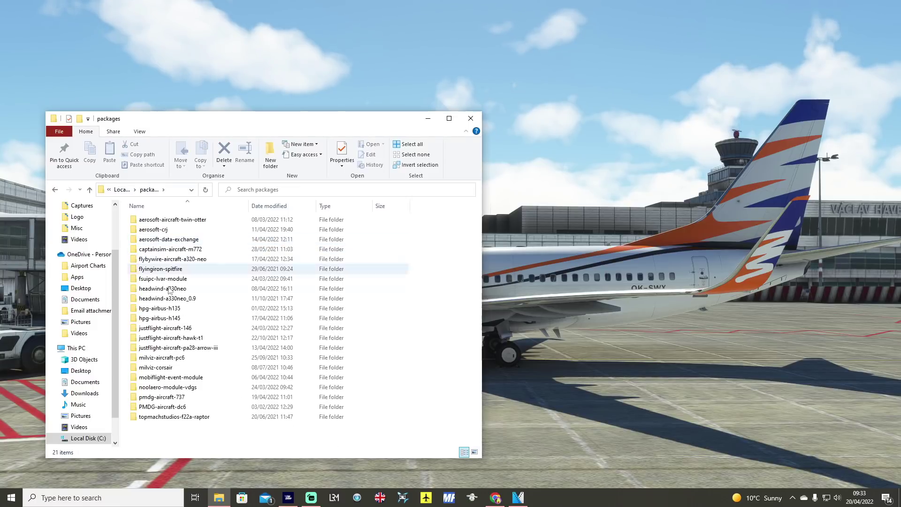
left_click(189, 397)
double_click(187, 398)
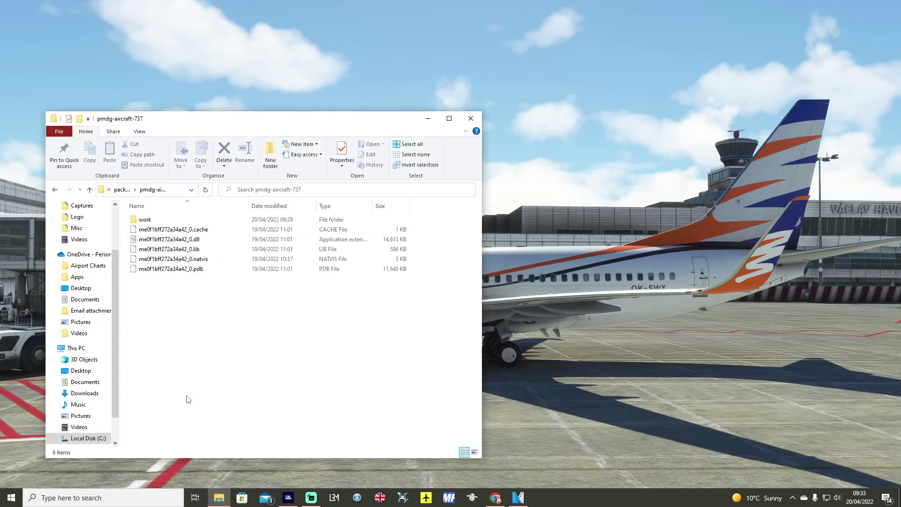
double_click(145, 219)
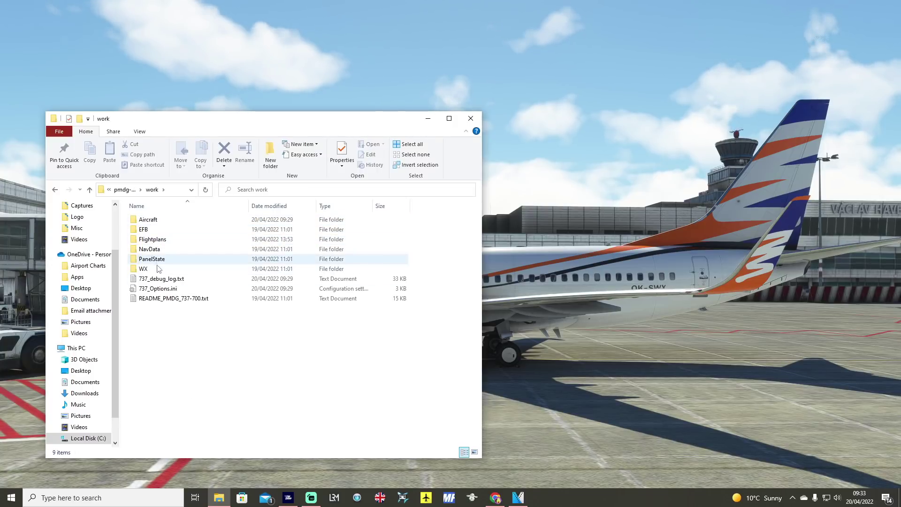
mouse_move(168, 241)
double_click(152, 239)
- Copy LKPRLGSK.wx from Flightplans into the work\WX folder and return to the simulator
left_click(168, 220)
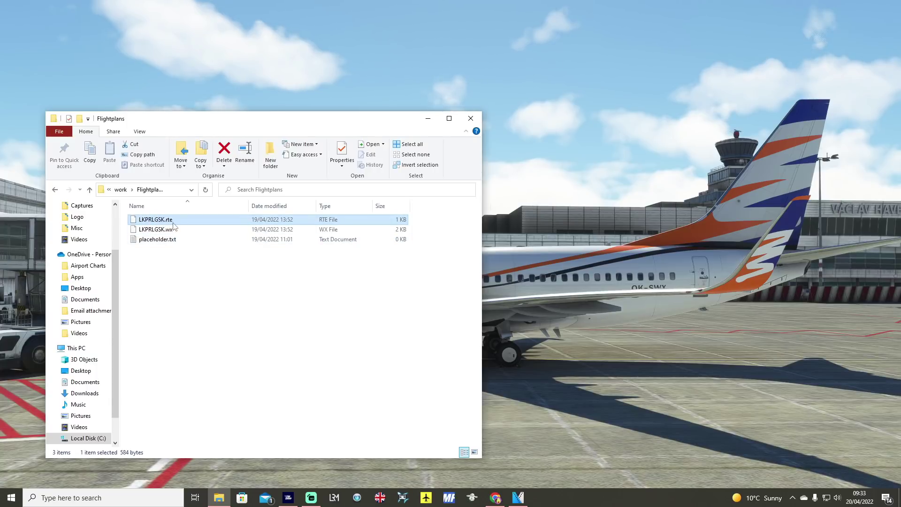
left_click(148, 232)
right_click(149, 231)
key("Escape")
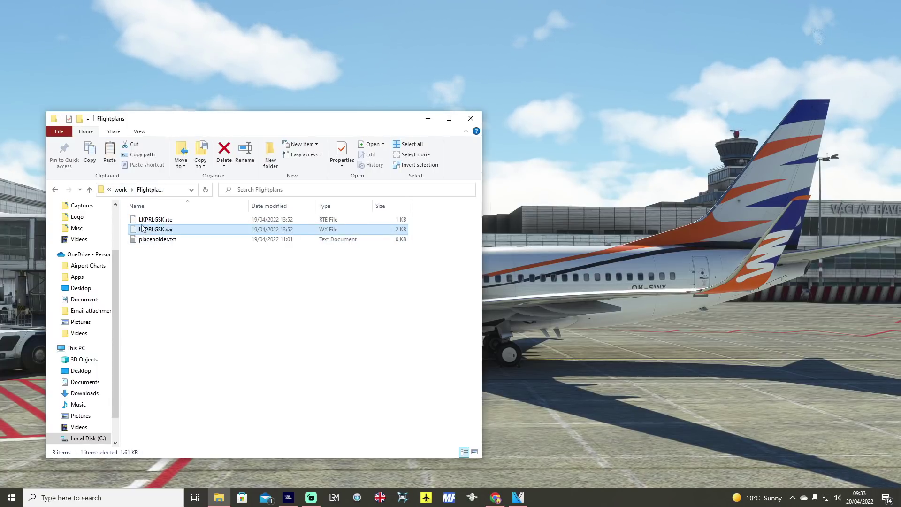
left_click(121, 189)
double_click(143, 268)
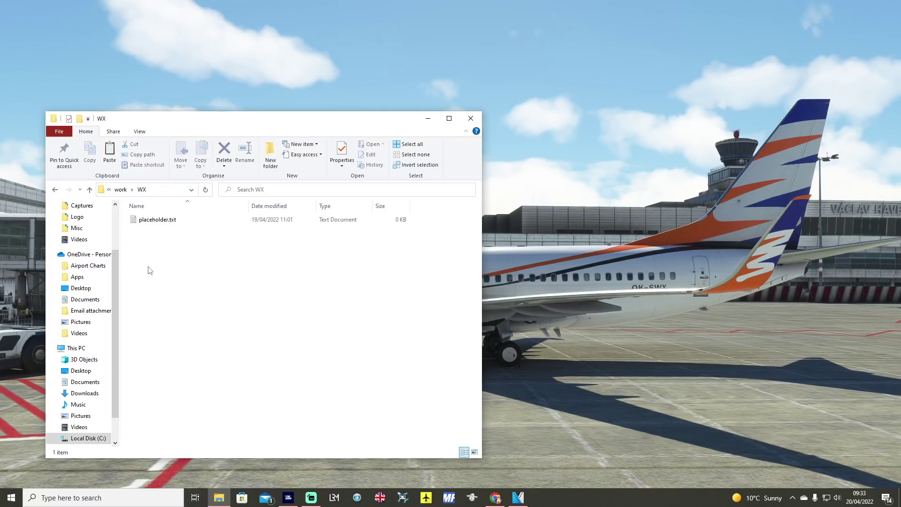
right_click(149, 252)
left_click(174, 318)
left_click(174, 319)
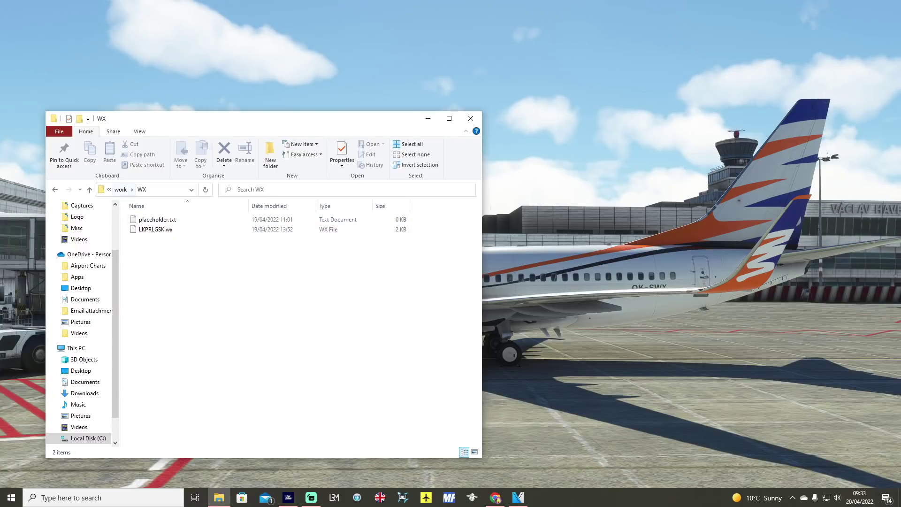
key("alt+Tab")
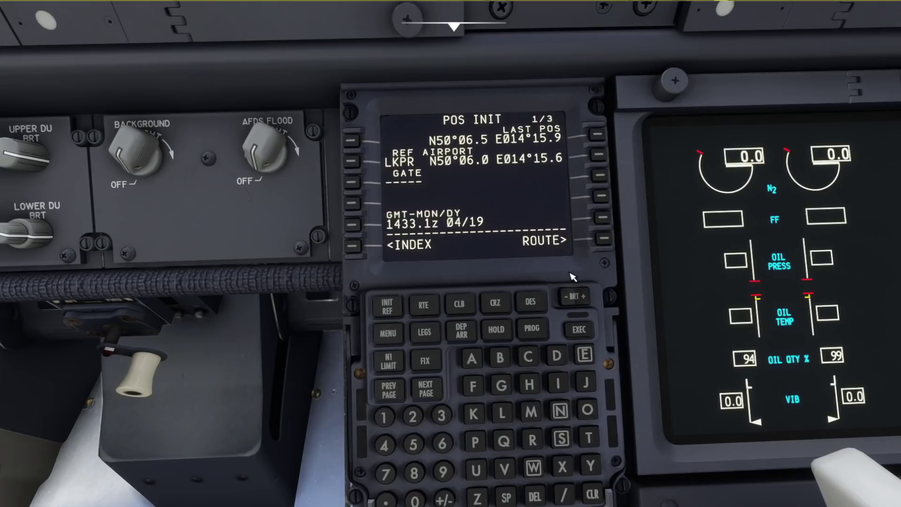
- Enter LKPRLGSK as the company route on the FMC RTE page
left_click(604, 240)
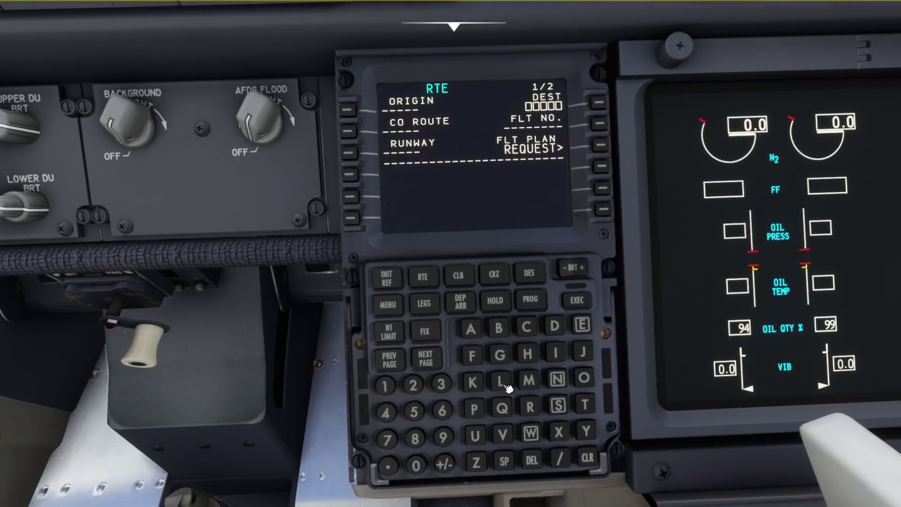
left_click(500, 382)
left_click(472, 382)
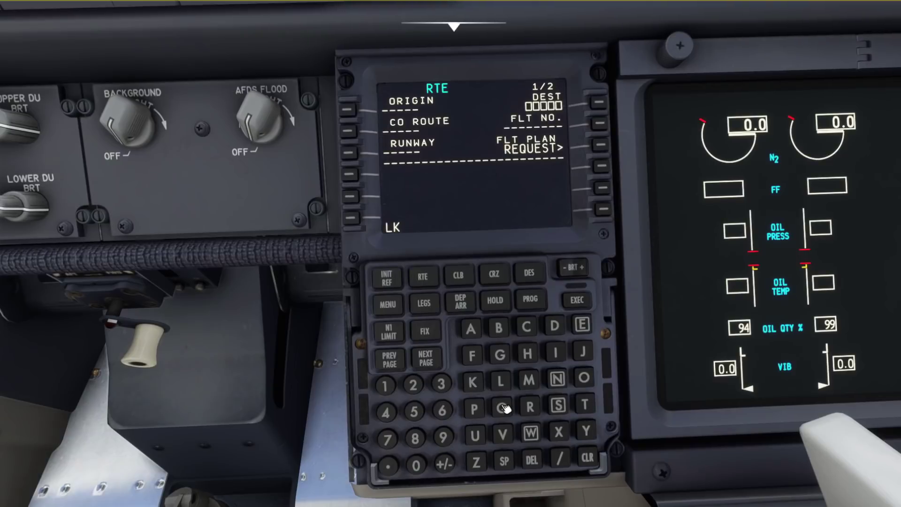
left_click(474, 413)
left_click(531, 408)
left_click(500, 354)
left_click(558, 404)
left_click(472, 382)
left_click(346, 135)
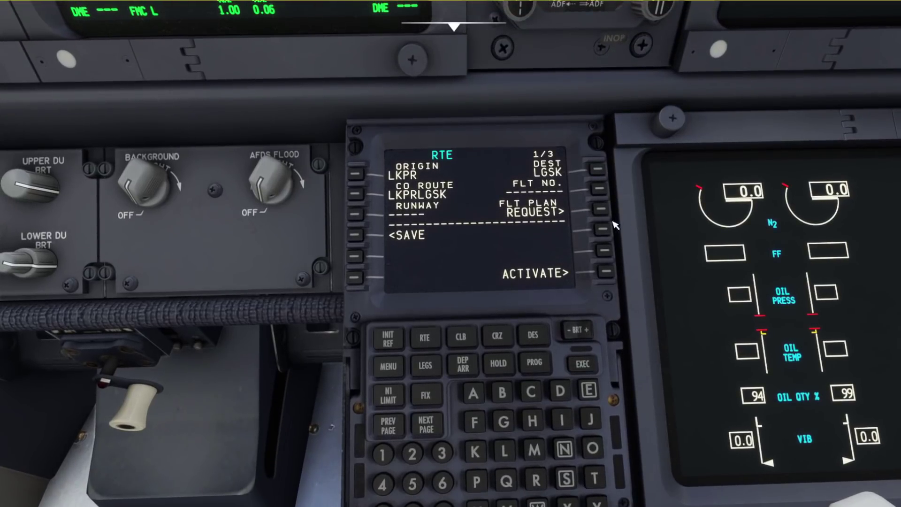
- Load the LKPRLGSK.RTE route file with departure runway 06
left_click(600, 209)
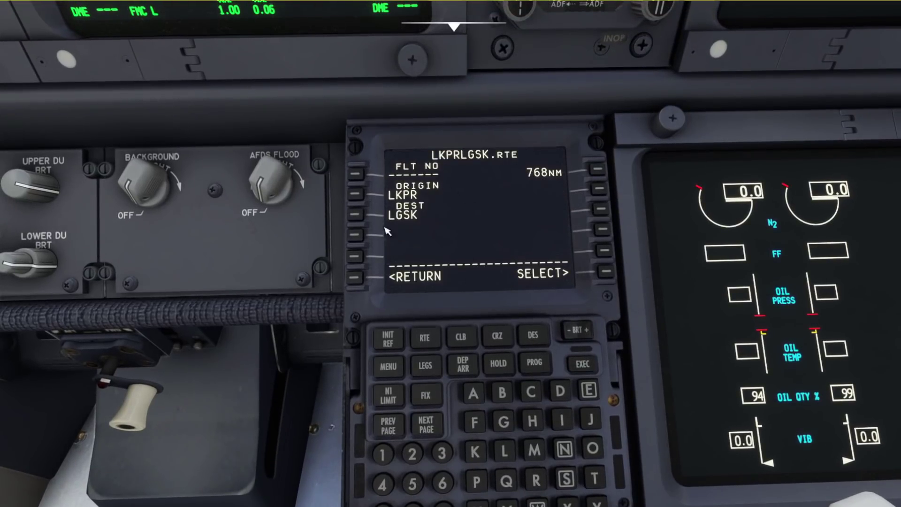
left_click(606, 272)
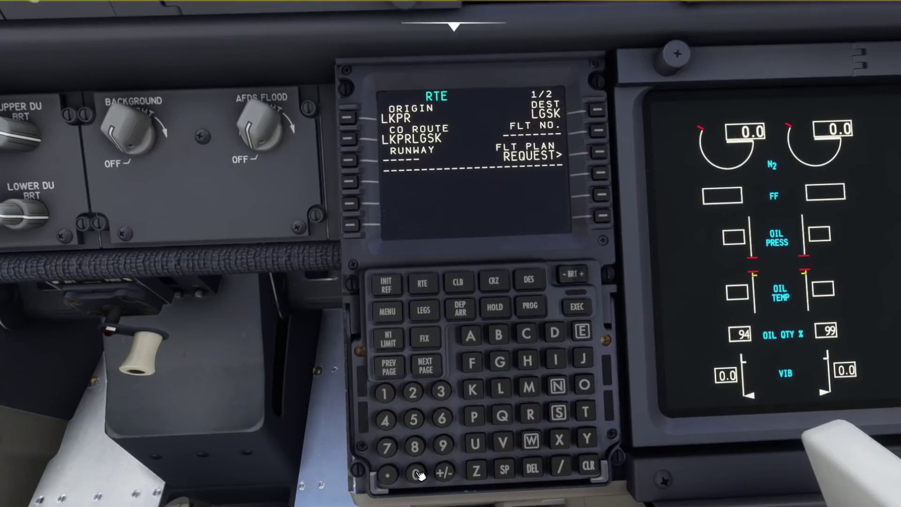
left_click(415, 473)
type("6")
left_click(348, 159)
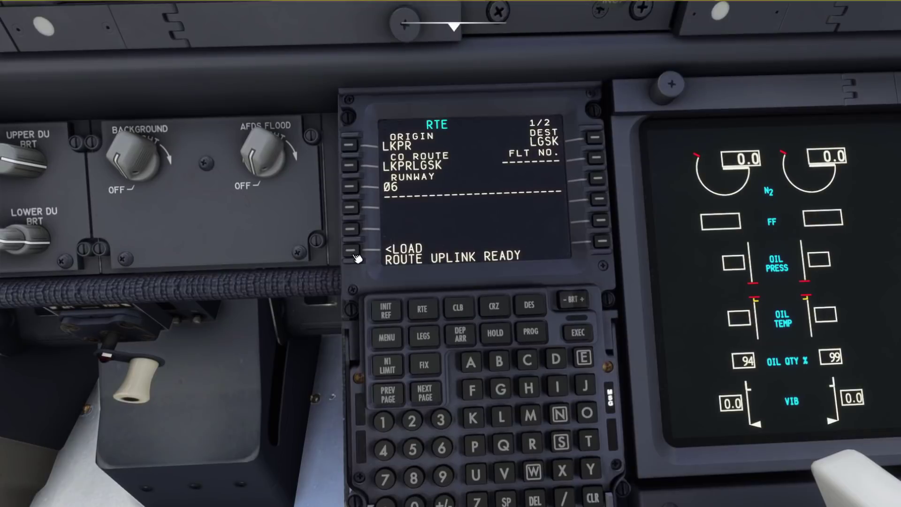
left_click(352, 250)
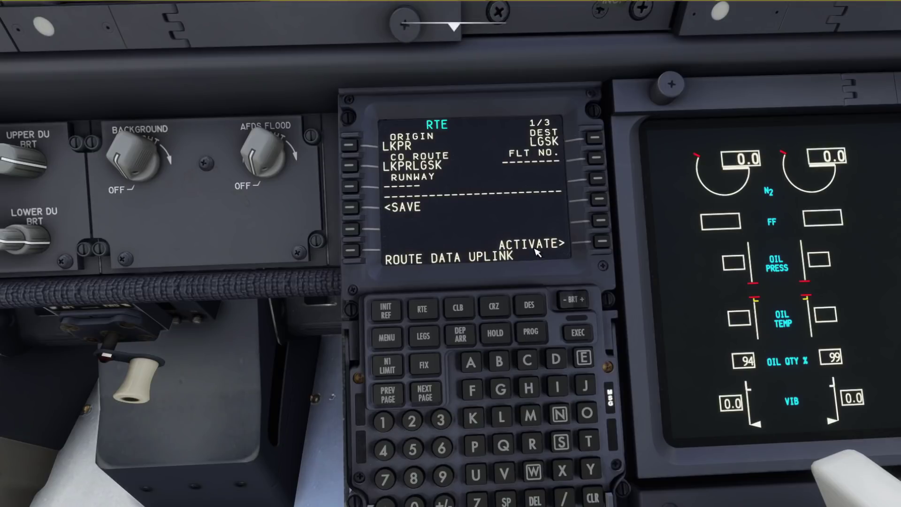
- Activate the route and page through its legs VOZ, LANUX, PESAT to TSL, clearing the uplink message
left_click(601, 241)
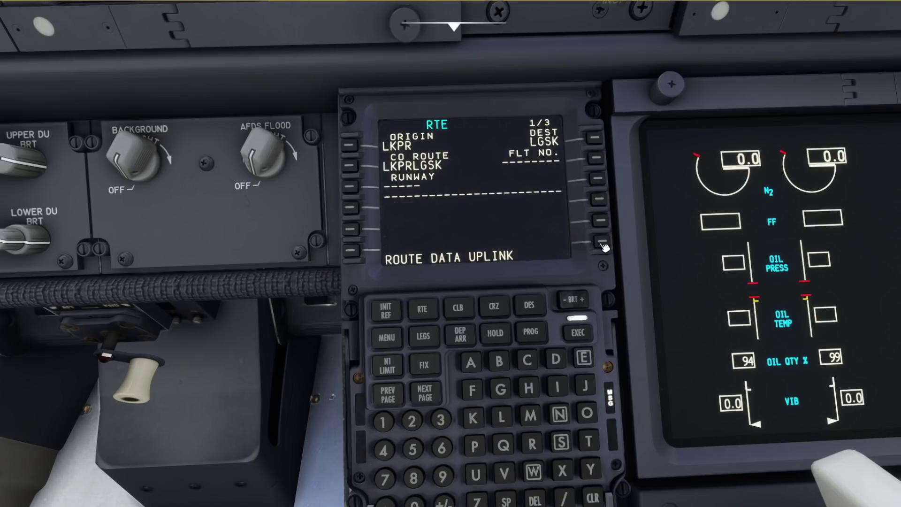
left_click(423, 337)
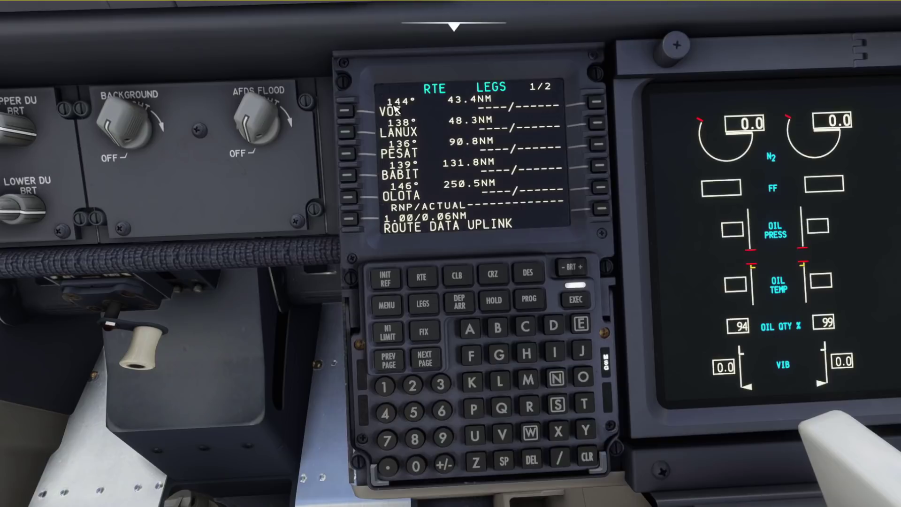
left_click(425, 359)
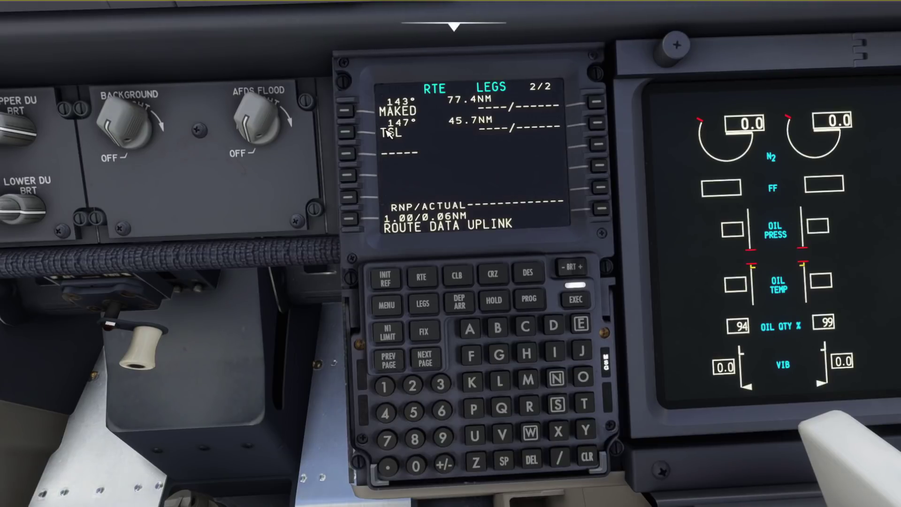
left_click(587, 458)
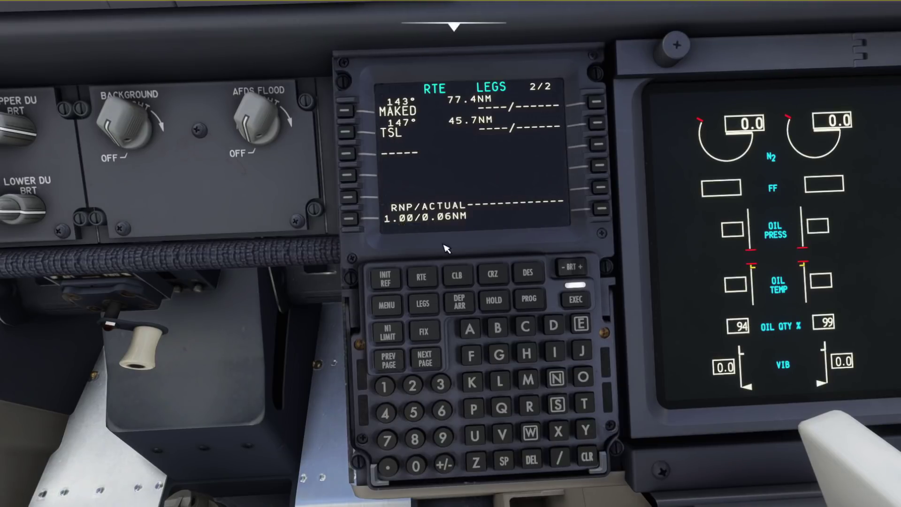
left_click(392, 358)
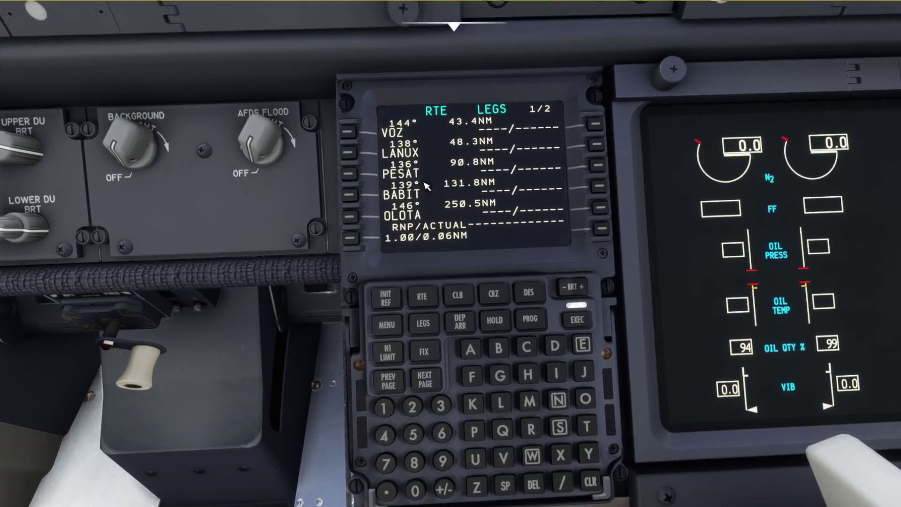
- Select LKPR runway 06 with the VOZ3E departure
left_click(459, 323)
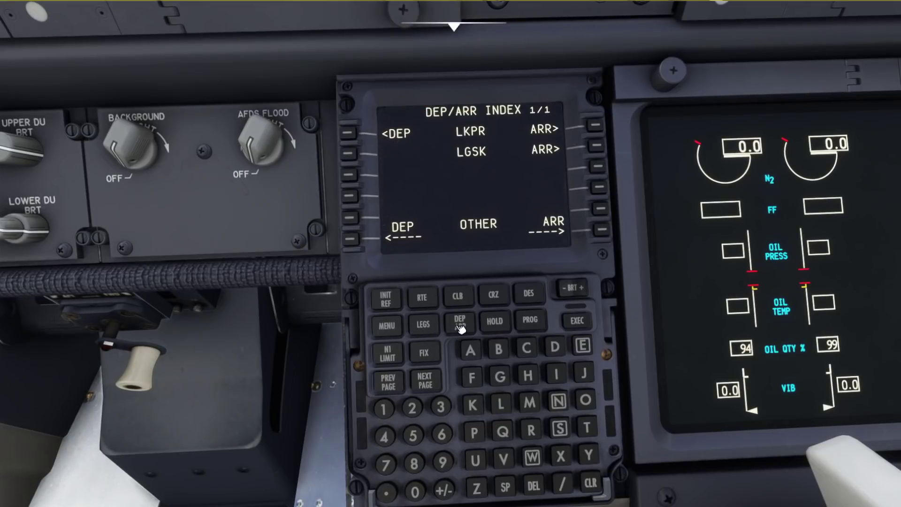
left_click(351, 135)
left_click(595, 125)
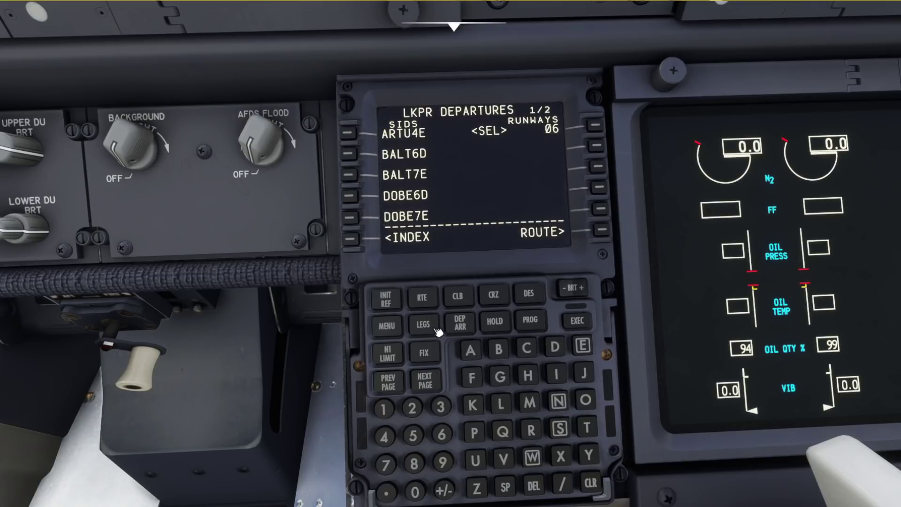
left_click(427, 381)
left_click(350, 197)
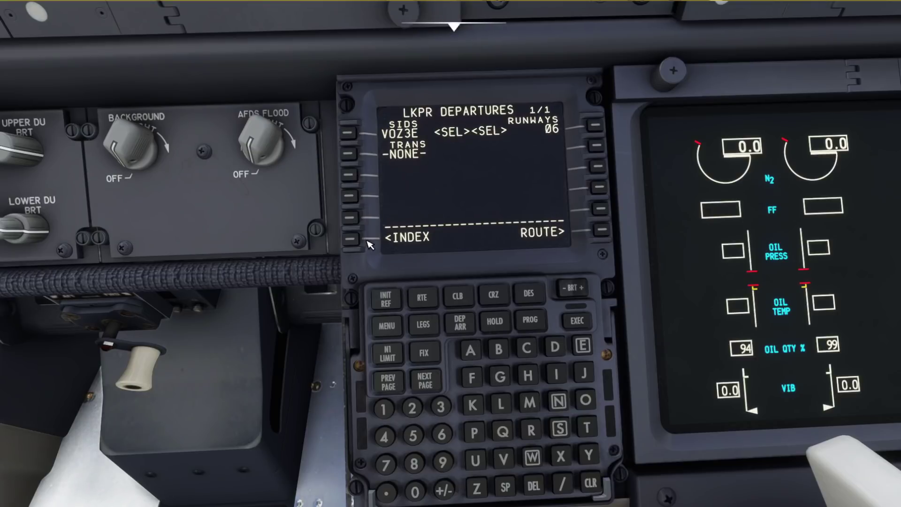
- Select LGSK runway 01, the TSL1C arrival, NDM 01 approach and SKP transition
left_click(460, 323)
left_click(597, 155)
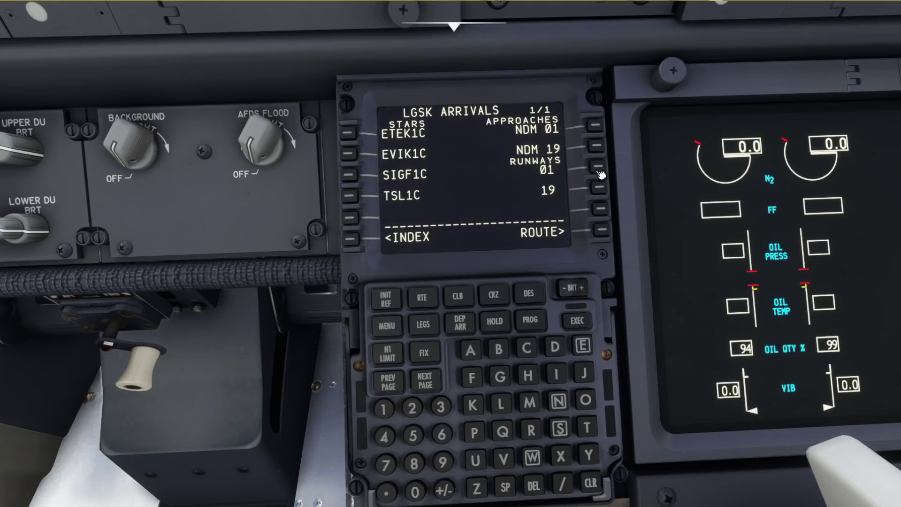
left_click(599, 169)
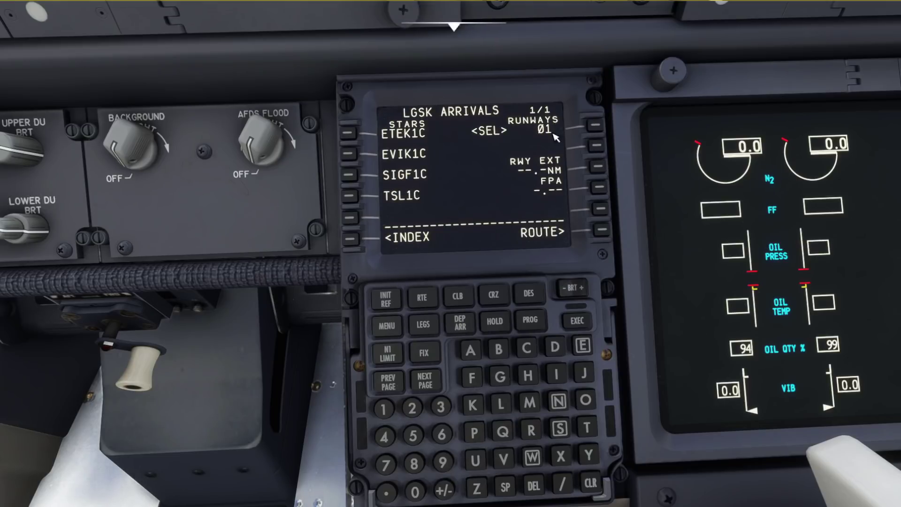
left_click(350, 196)
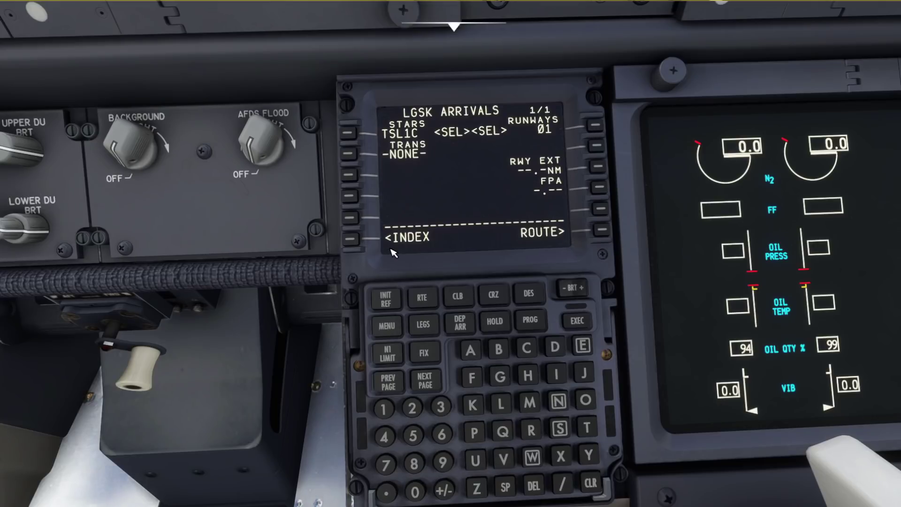
left_click(460, 323)
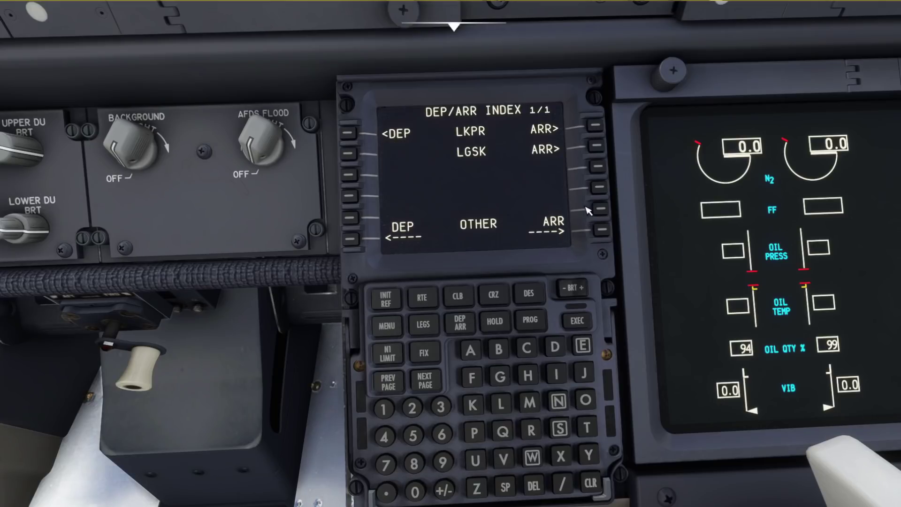
left_click(598, 148)
left_click(596, 126)
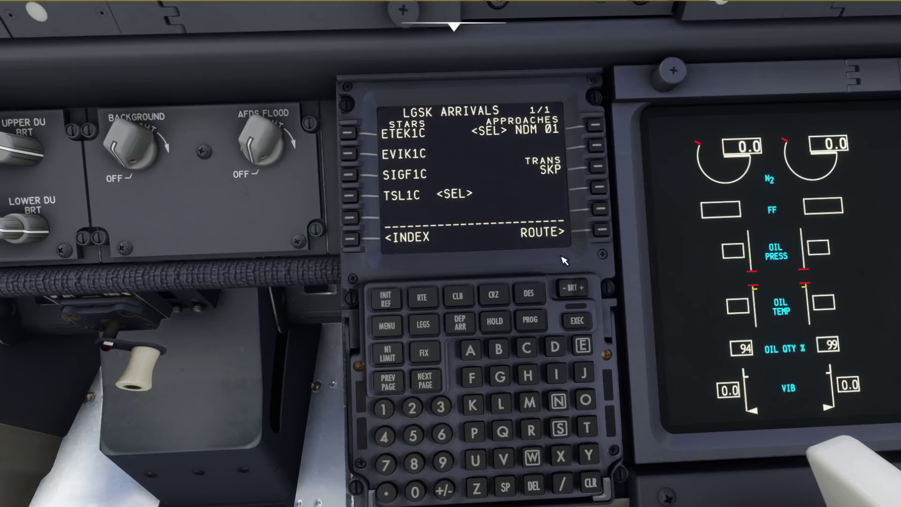
left_click(598, 168)
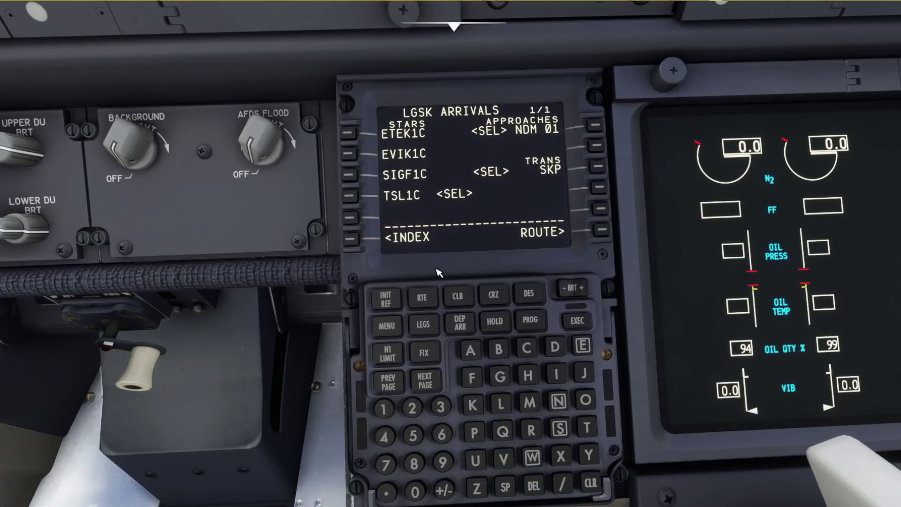
left_click(459, 324)
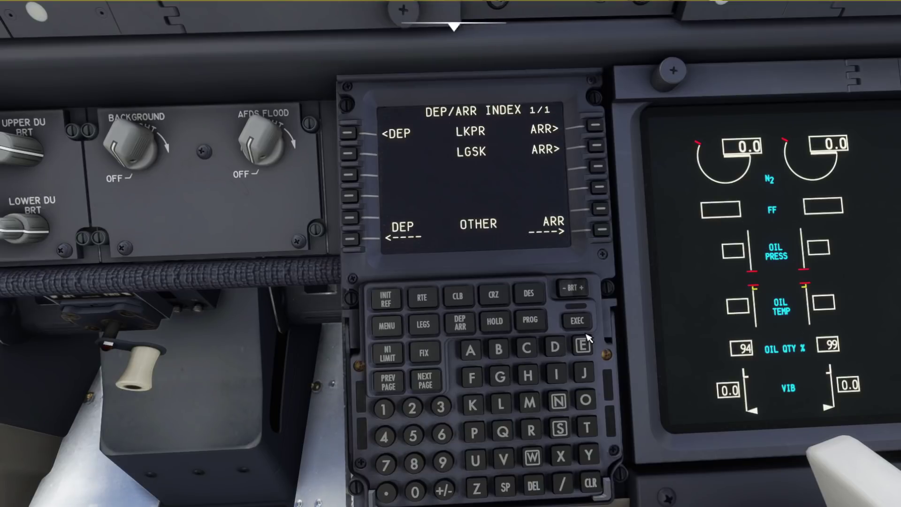
- Execute the modified route, check legs ending in the SKP 4000 hold, and open PERF INIT
left_click(436, 323)
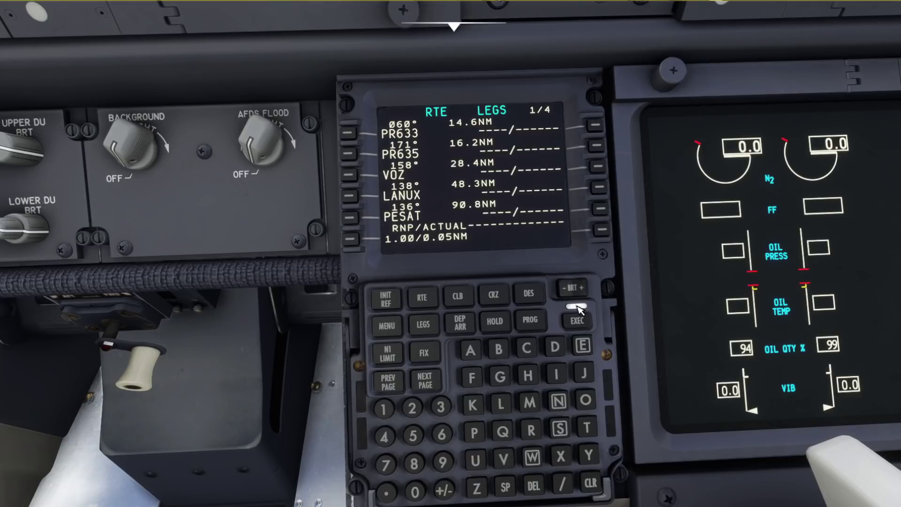
left_click(581, 323)
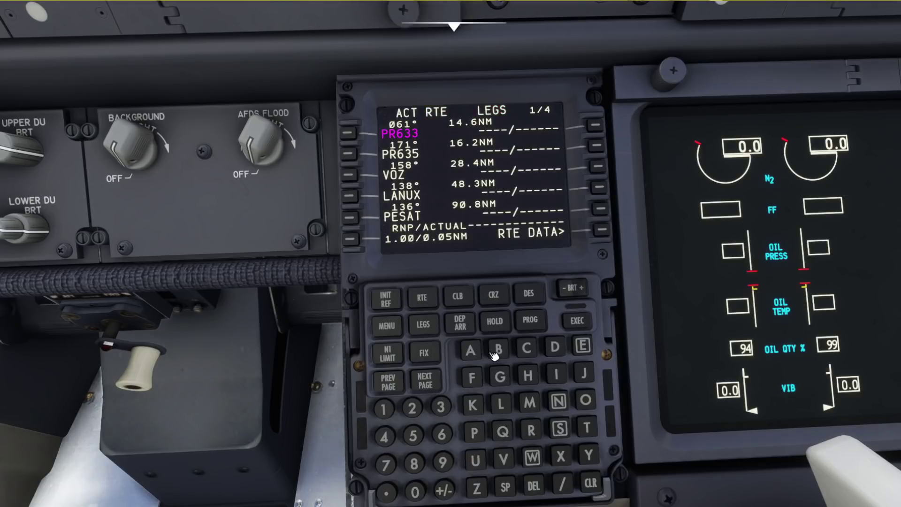
left_click(430, 387)
left_click(431, 387)
left_click(429, 385)
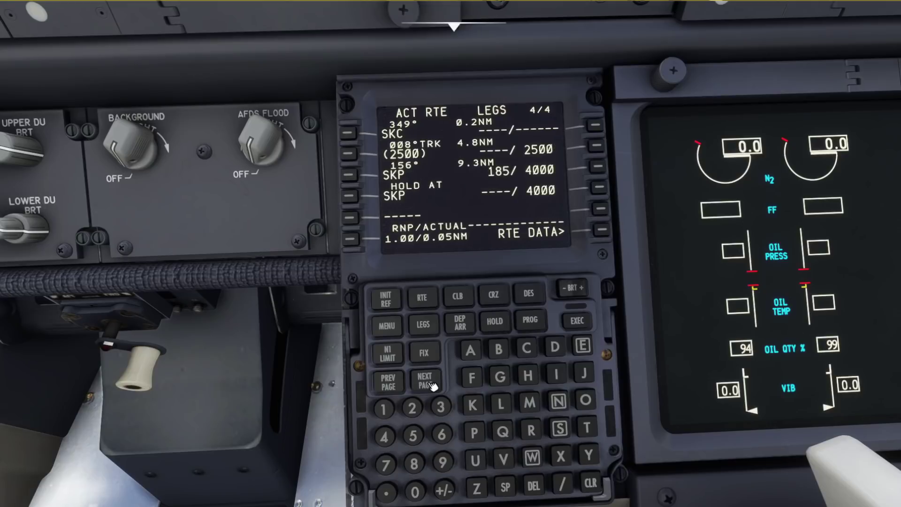
left_click(389, 387)
left_click(390, 387)
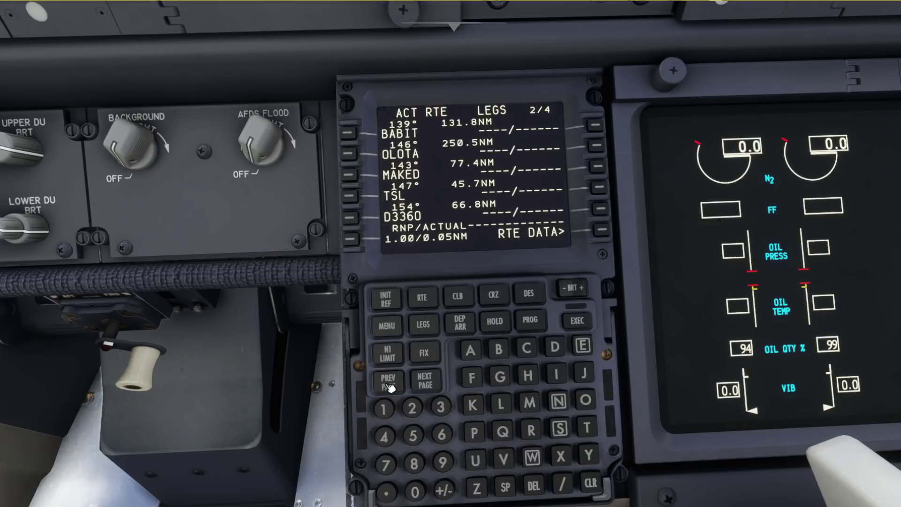
left_click(386, 299)
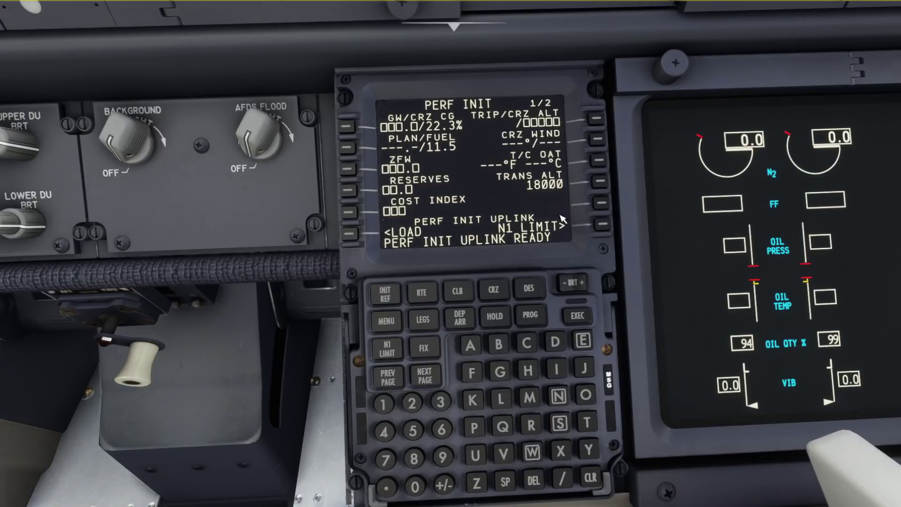
- Load and execute the uplinked ZFW 54.0, reserves 2.4, cost index 18, FL368/FL370 performance data
left_click(351, 238)
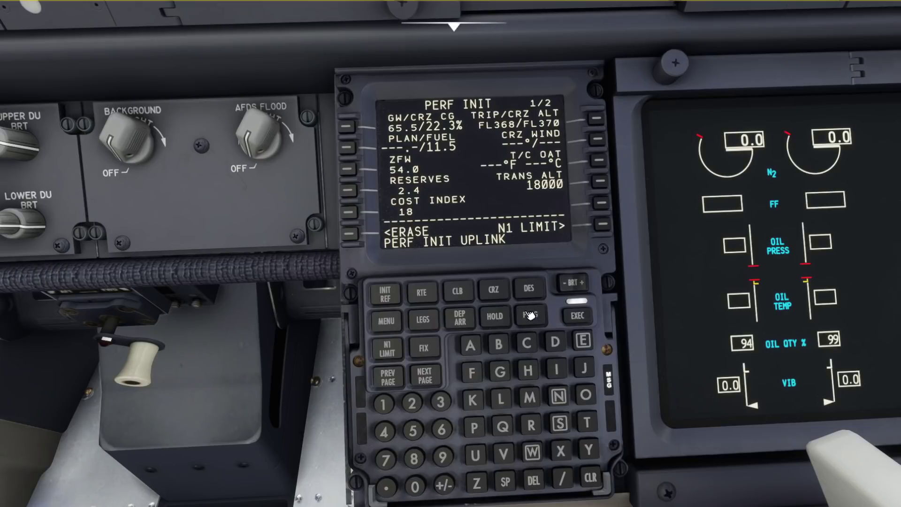
left_click(573, 315)
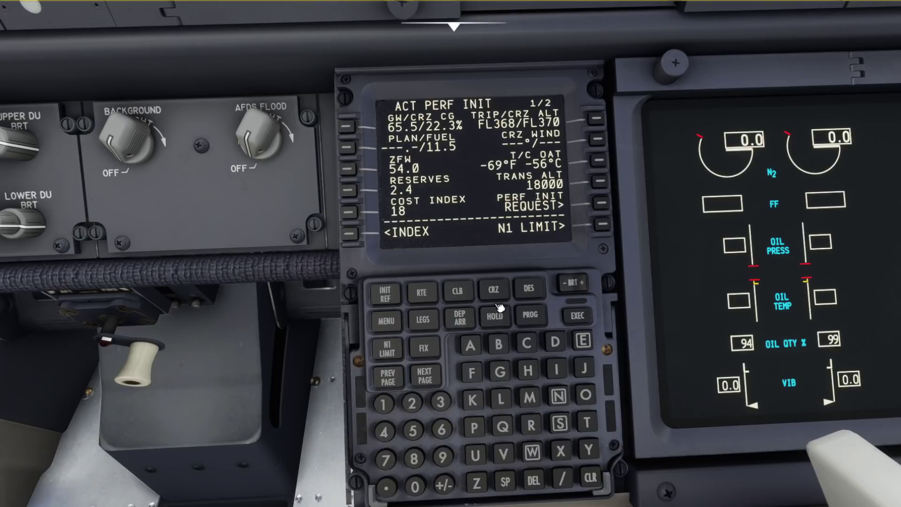
left_click(428, 381)
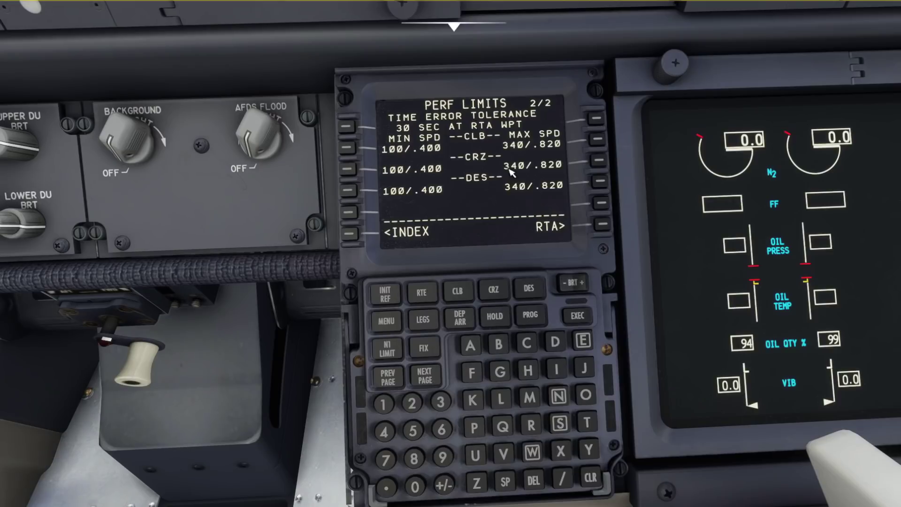
- Request and load descent winds on DES FORECASTS, then clear the DATALINK CONFIG INVALID message
left_click(529, 289)
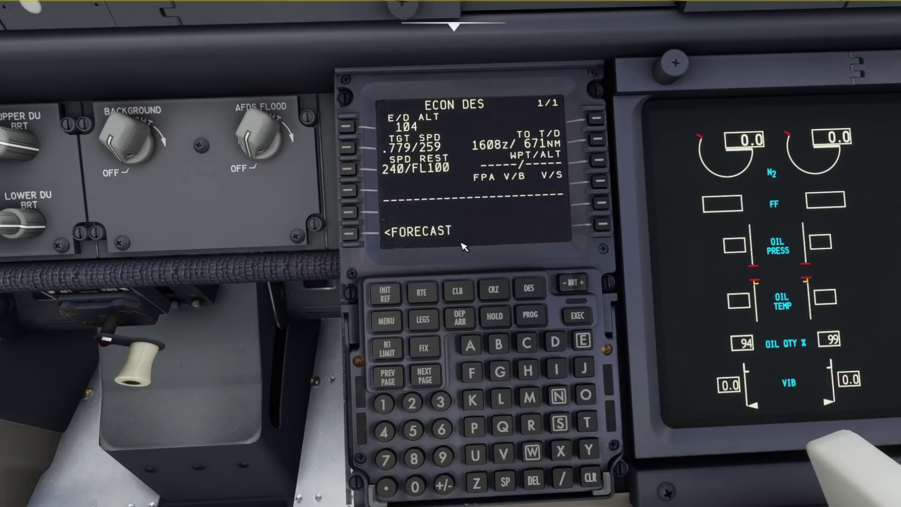
left_click(349, 234)
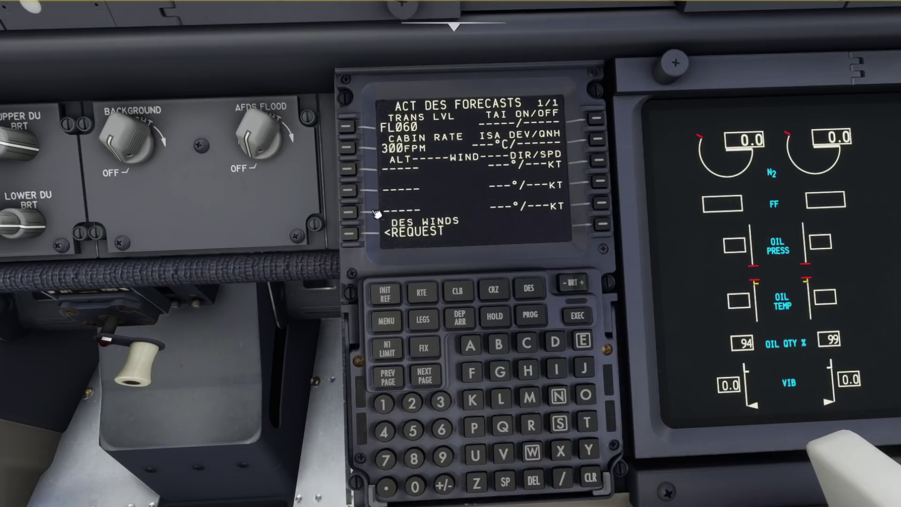
left_click(352, 238)
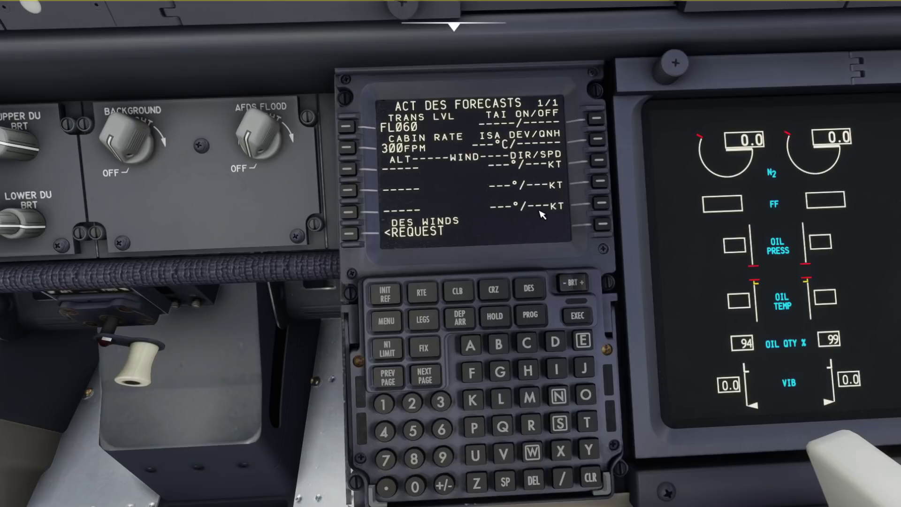
left_click(602, 225)
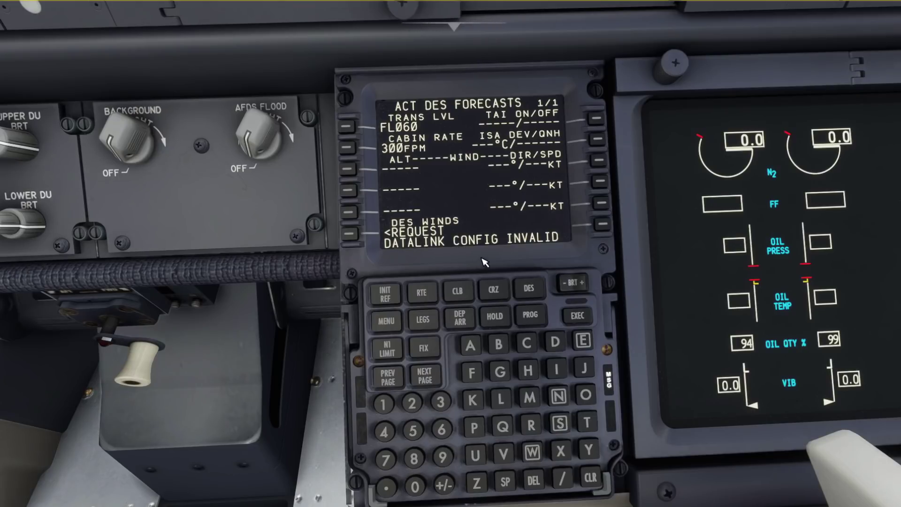
left_click(590, 477)
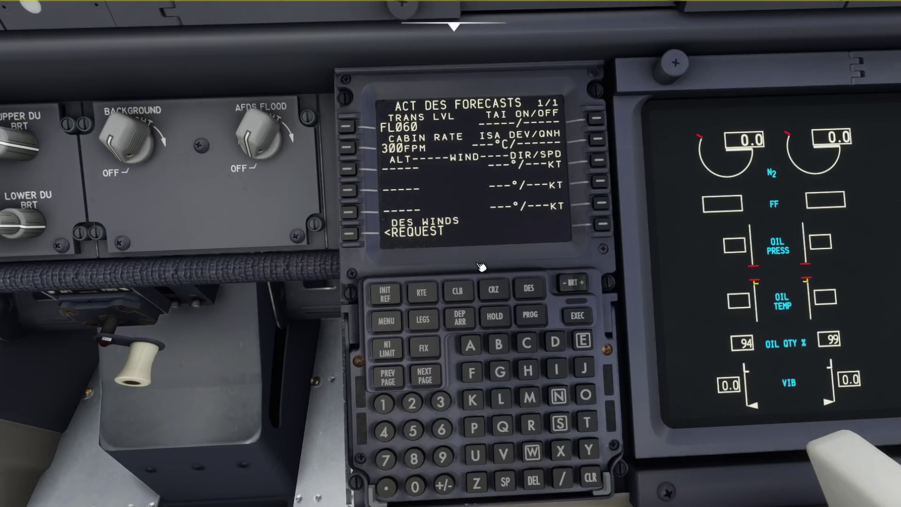